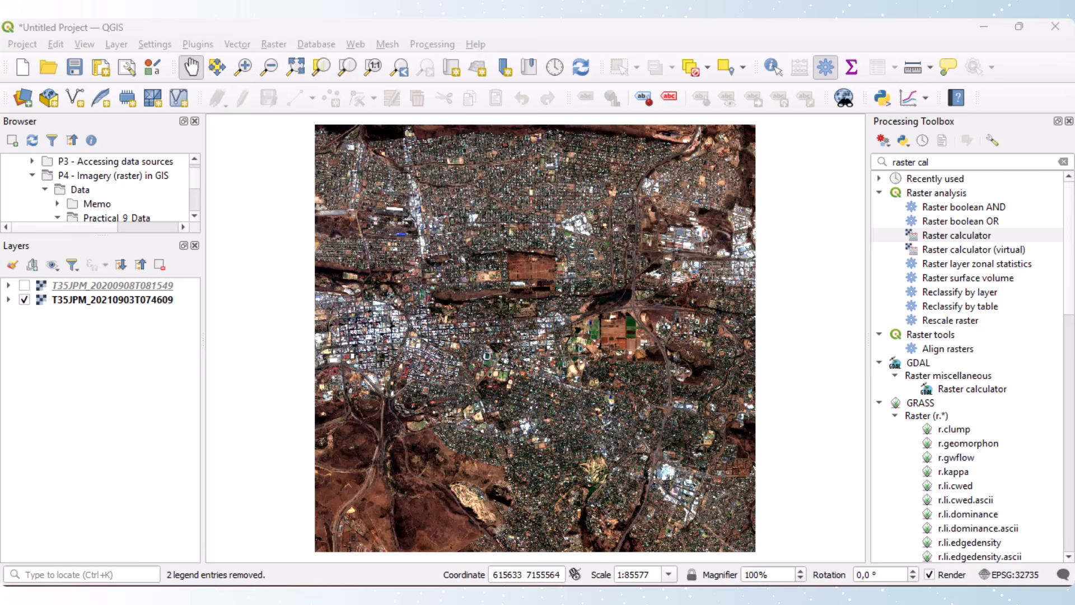
# - Examine the band statistics and band list in the layer information of T35JPM_20200908T081549
pyautogui.click(102, 282)
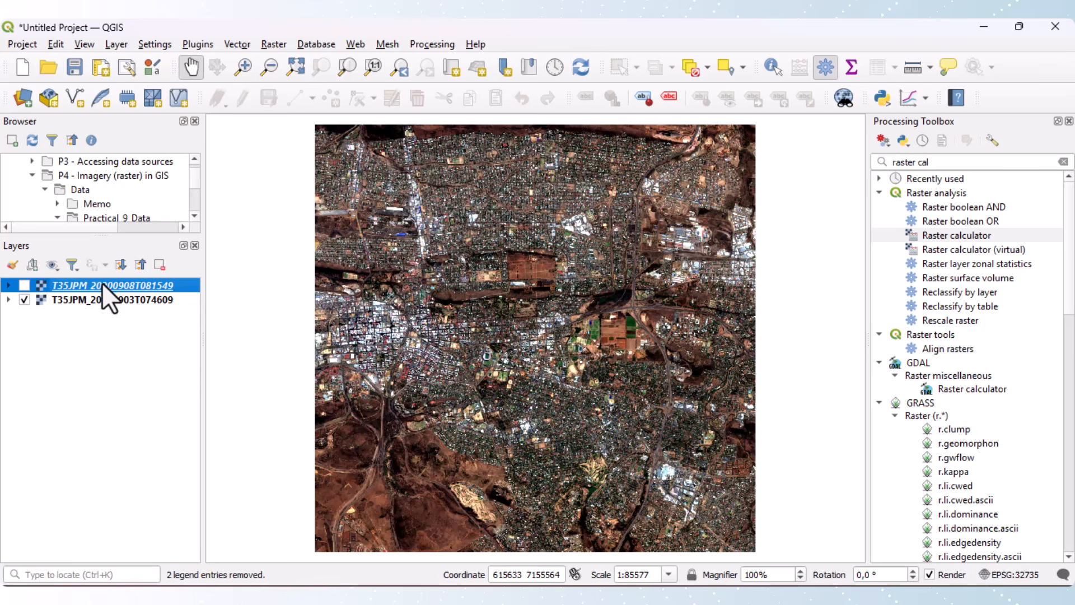
pyautogui.rightClick(102, 284)
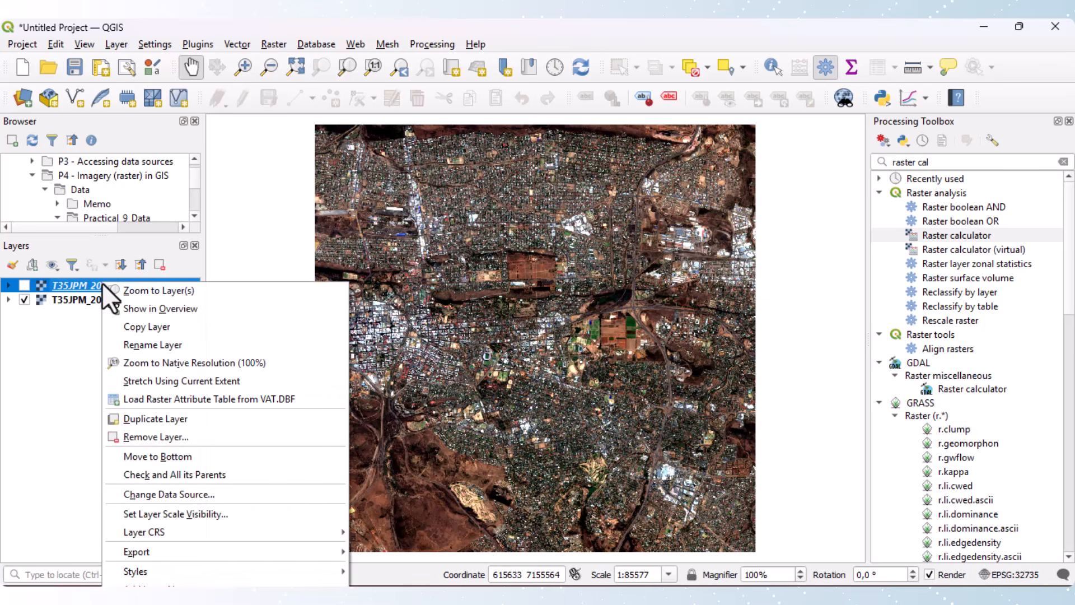
pyautogui.click(144, 602)
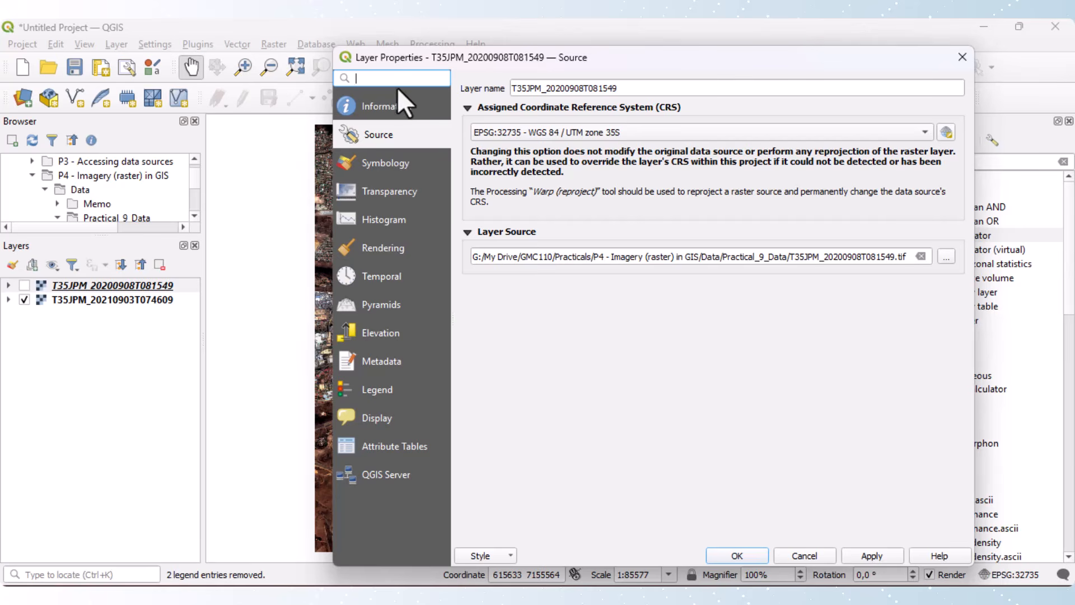
pyautogui.click(363, 99)
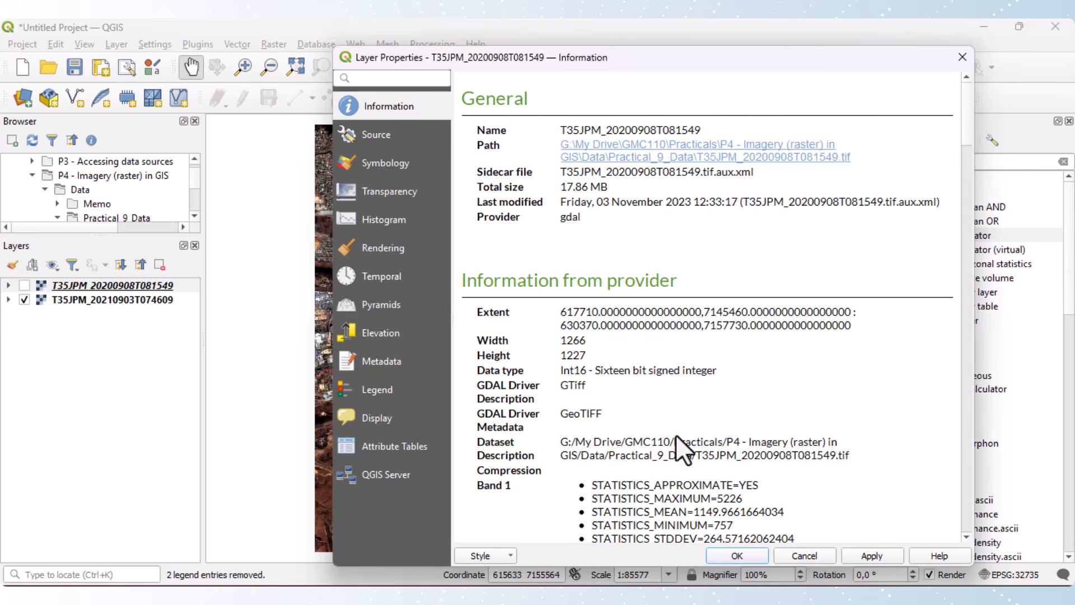
pyautogui.scroll(-20, 675, 435)
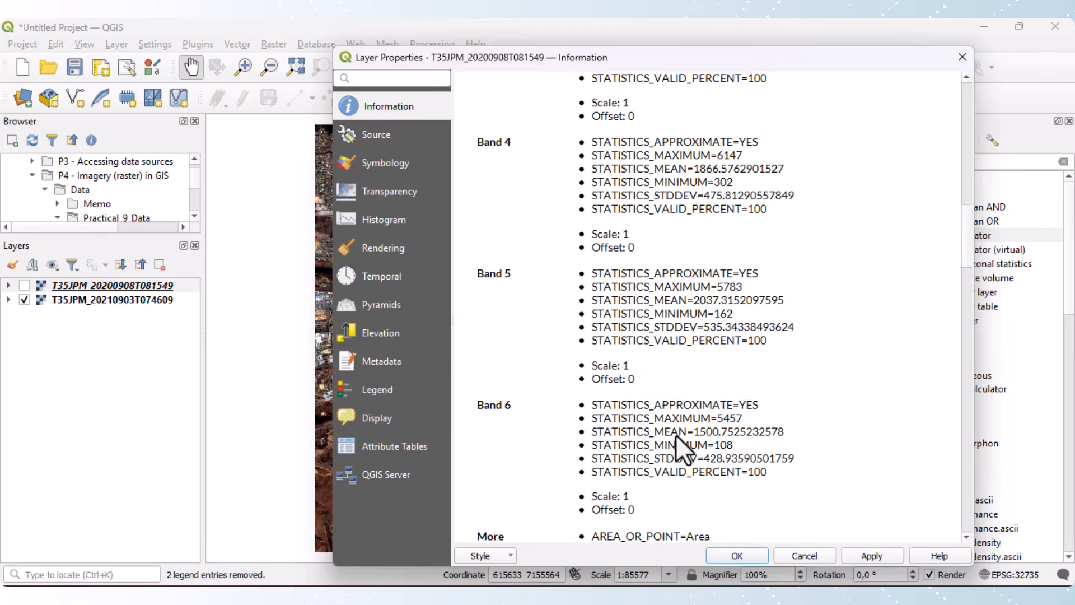
pyautogui.scroll(-15, 676, 435)
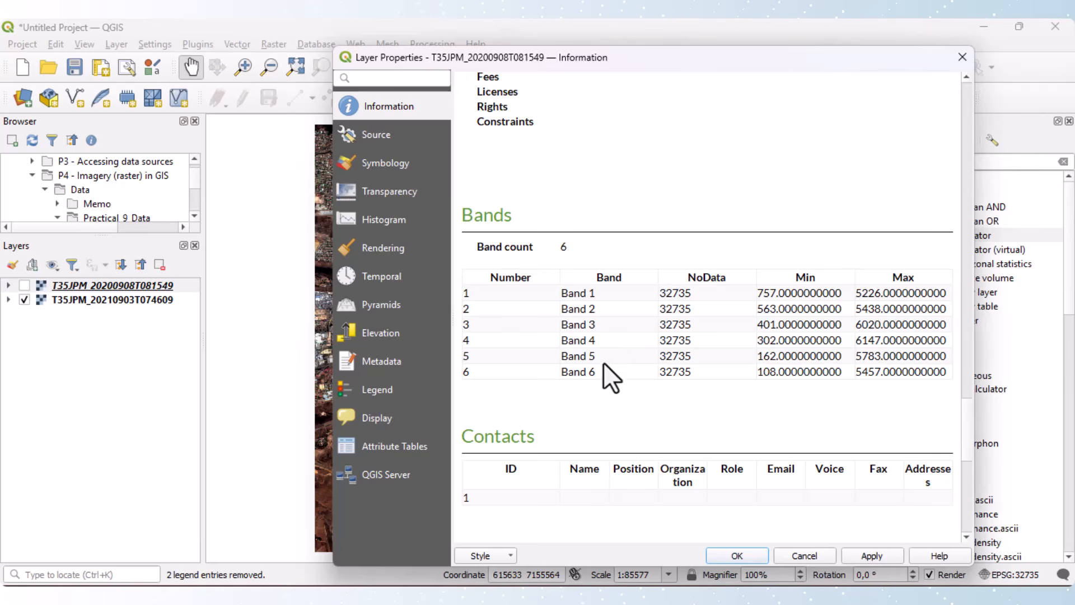
pyautogui.click(961, 56)
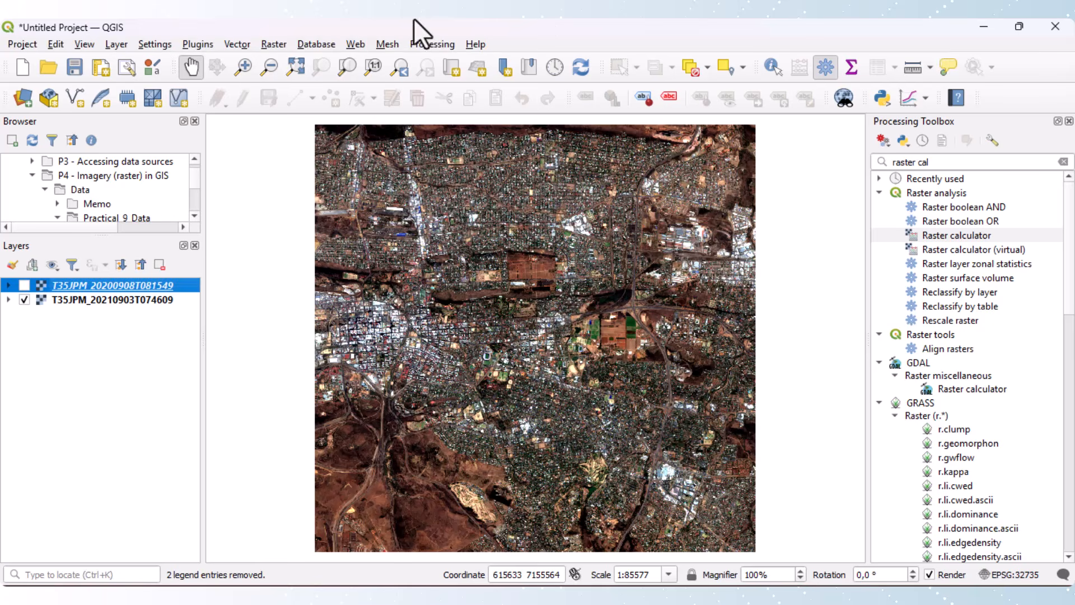
# - Start a raster calculator expression with the bracketed numerator ("T35JPM_20200908T081549@4" - "T35JPM_20200908T081549@3")
pyautogui.click(279, 52)
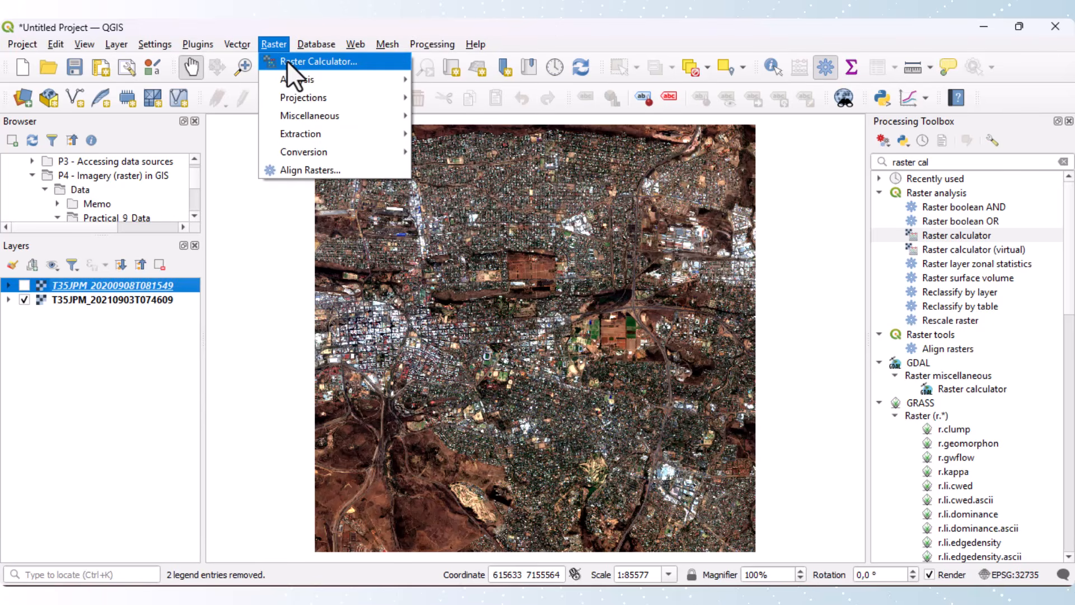
pyautogui.click(290, 63)
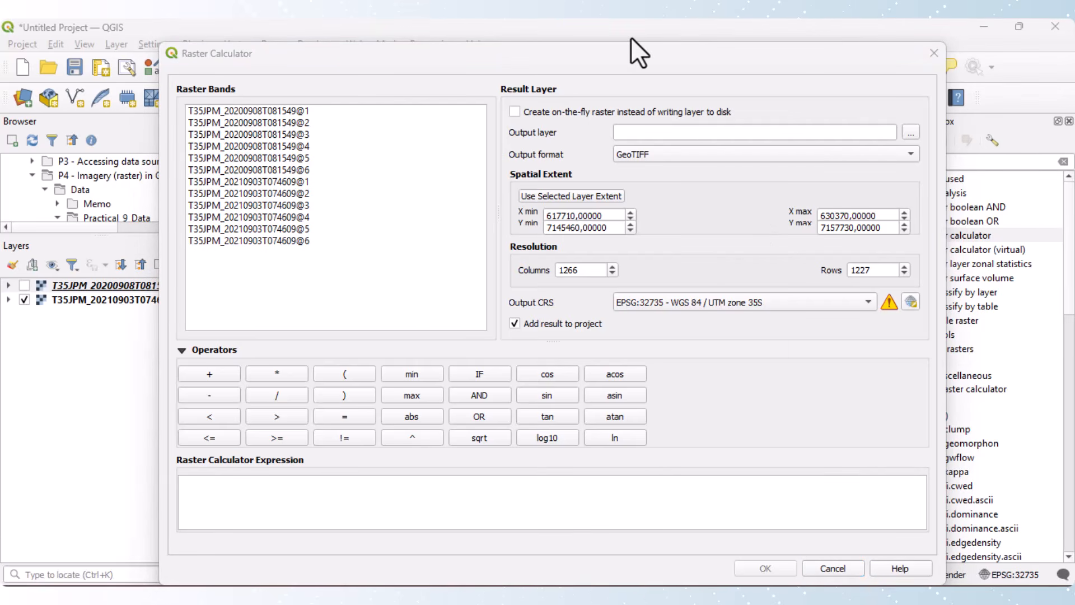
pyautogui.click(304, 147)
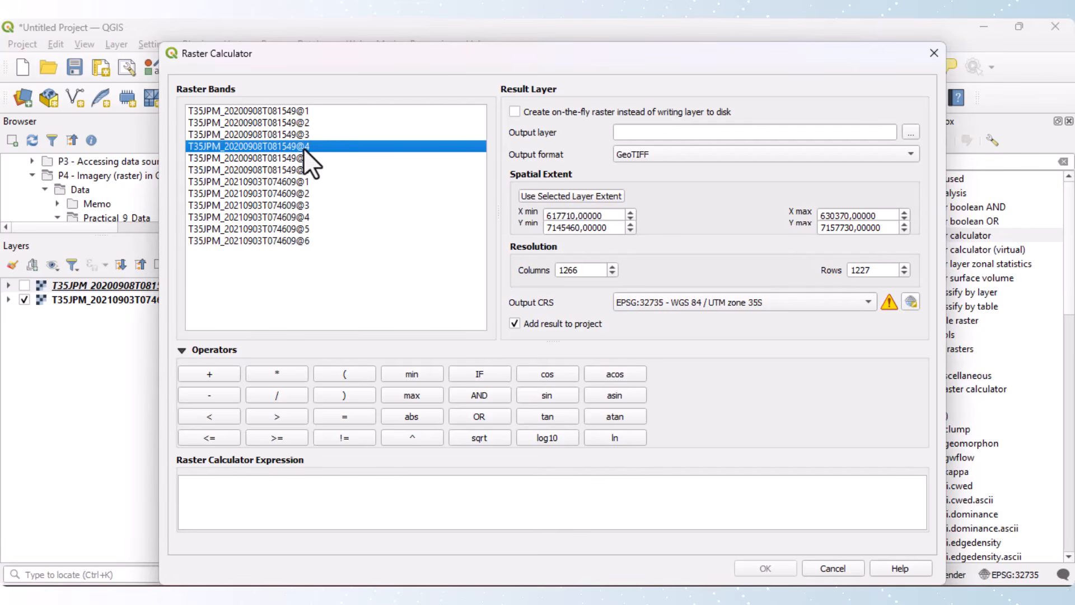
pyautogui.doubleClick(304, 147)
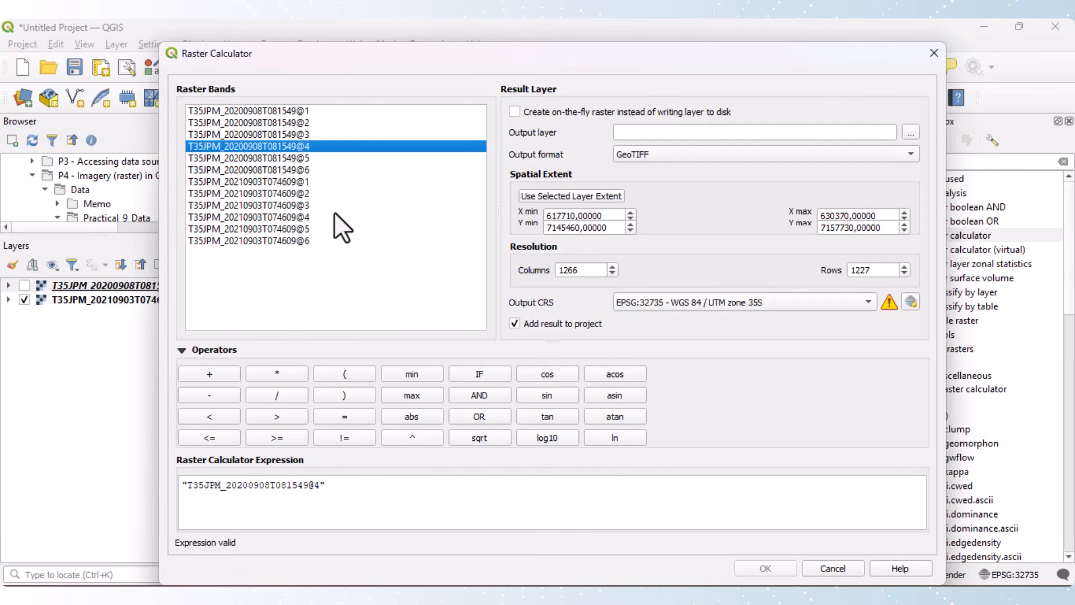
pyautogui.click(208, 395)
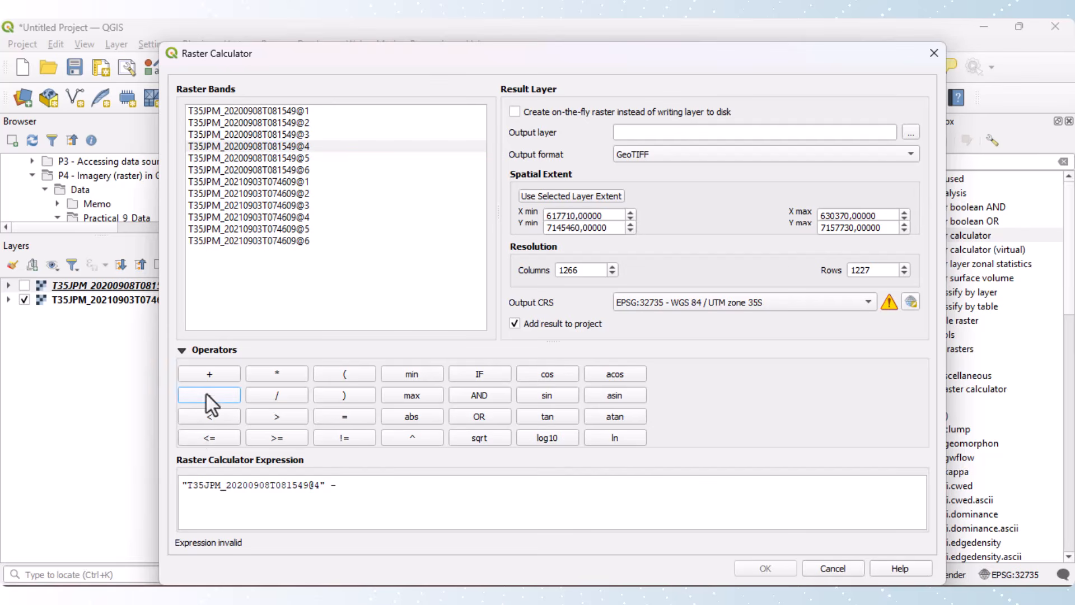
pyautogui.doubleClick(313, 135)
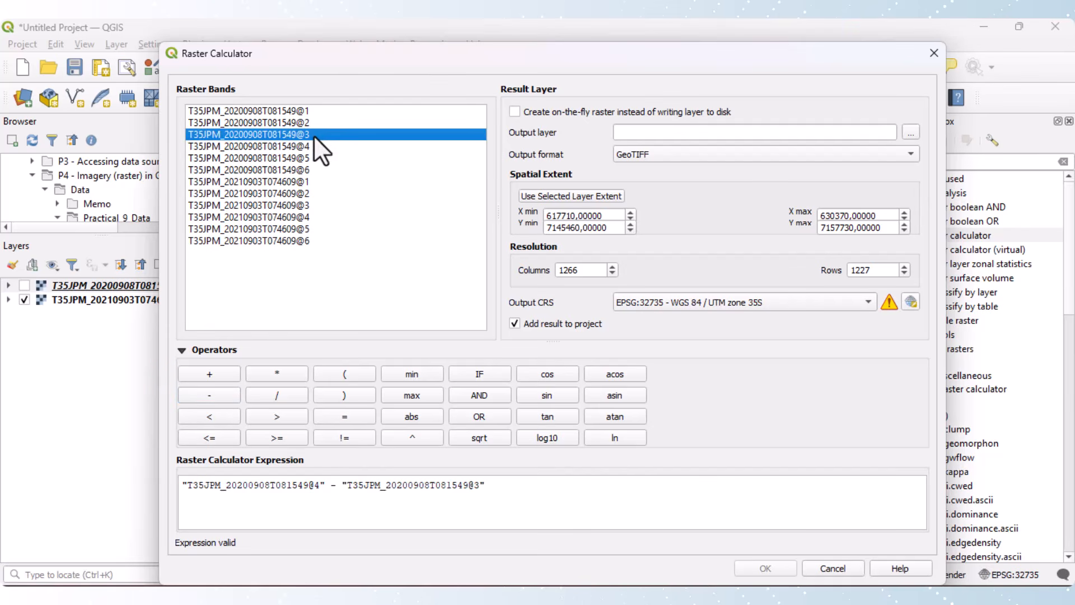
pyautogui.click(512, 494)
pyautogui.write(')')
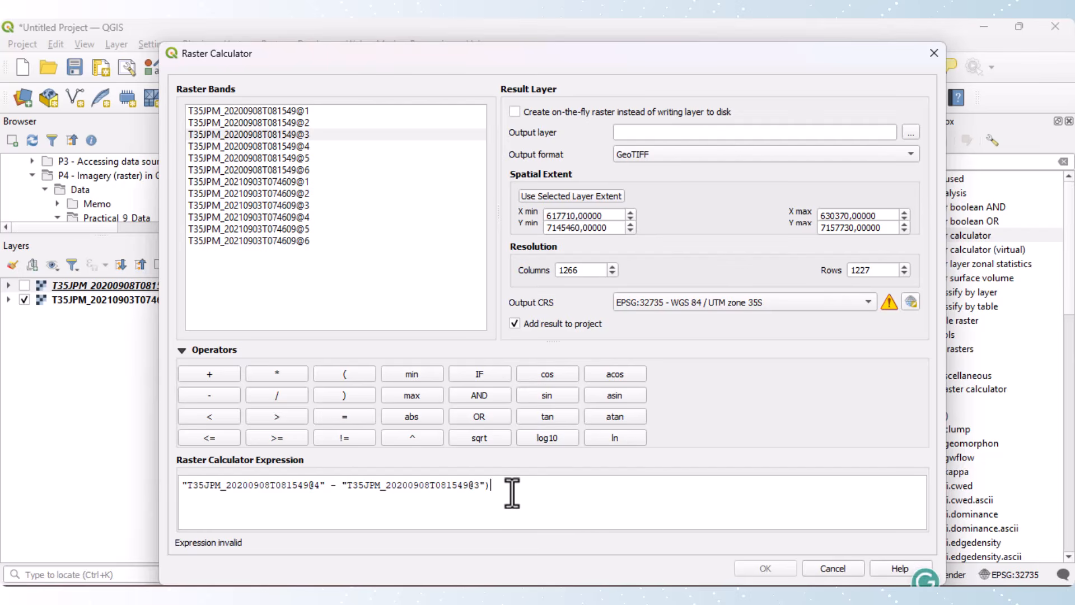
pyautogui.click(183, 485)
pyautogui.write('(')
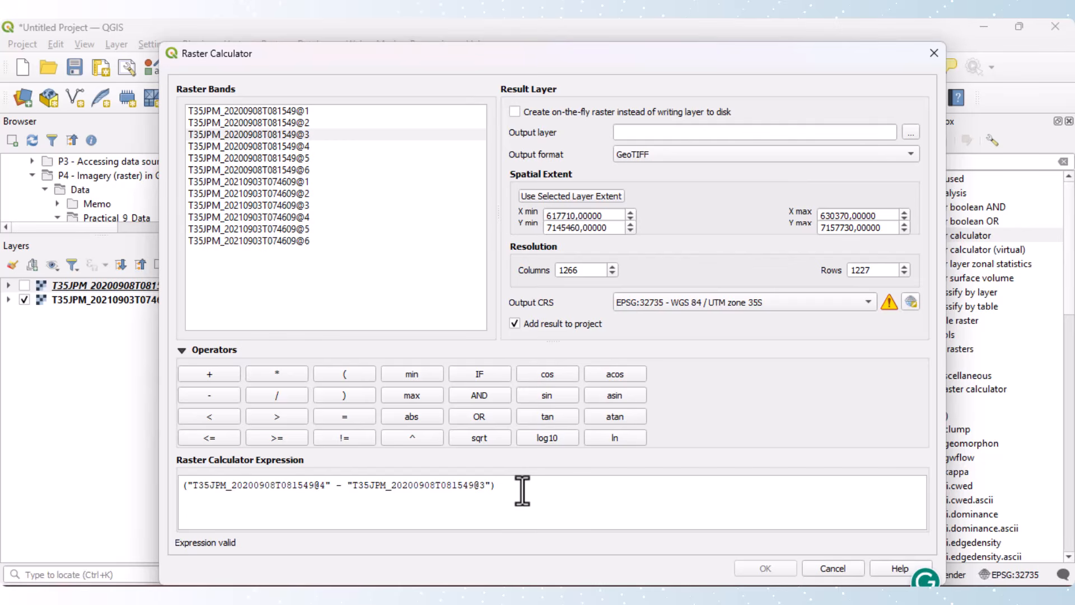
# - Complete the raster calculator expression by dividing by ("T35JPM_20200908T081549@4" + "T35JPM_20200908T081549@3")
pyautogui.write('/(')
pyautogui.doubleClick(305, 147)
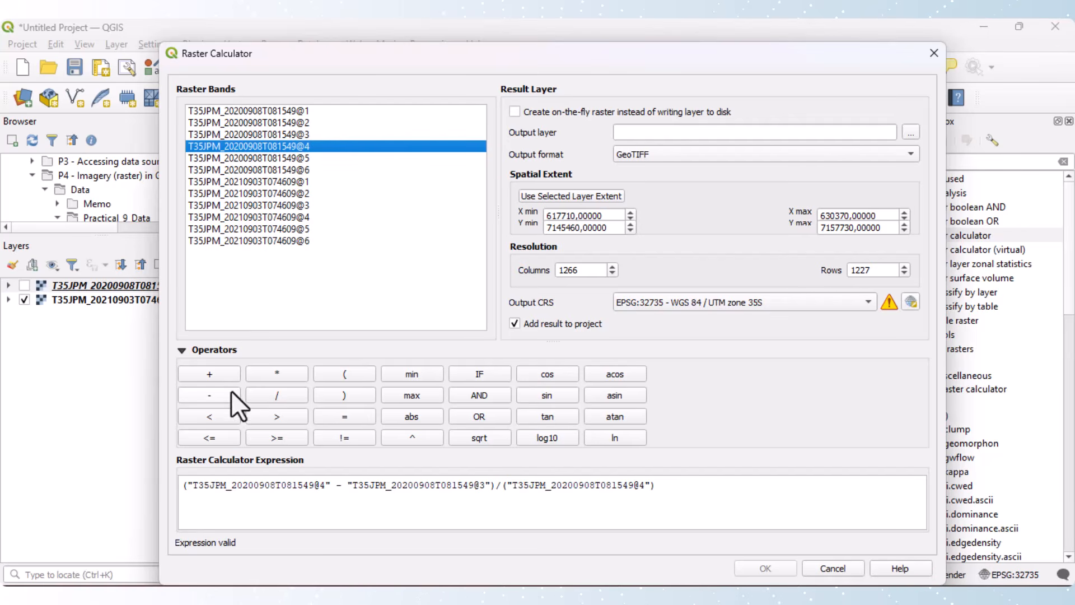
pyautogui.click(222, 373)
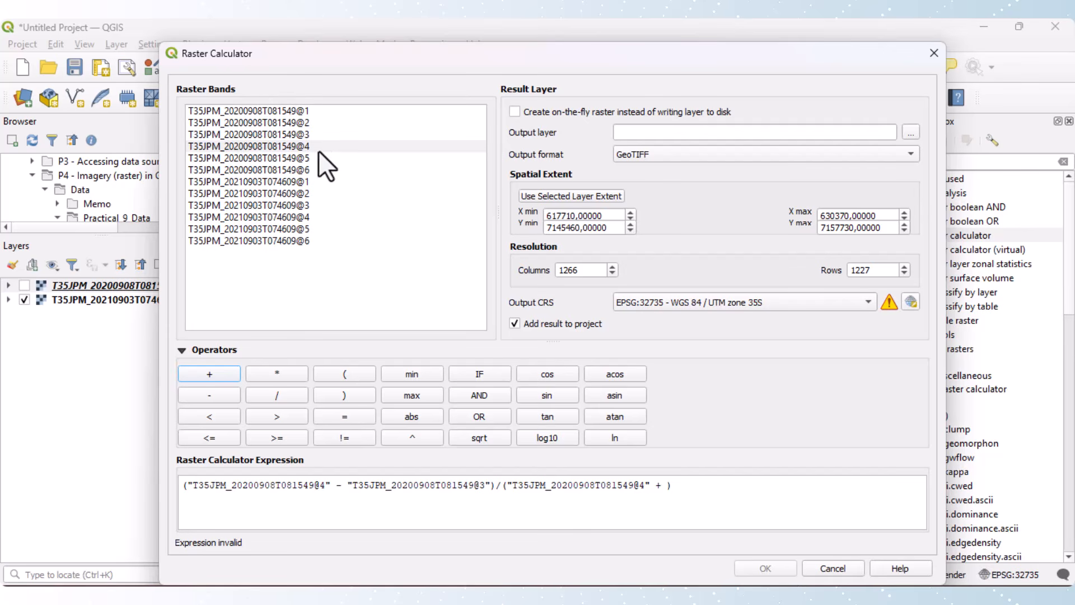
pyautogui.doubleClick(300, 133)
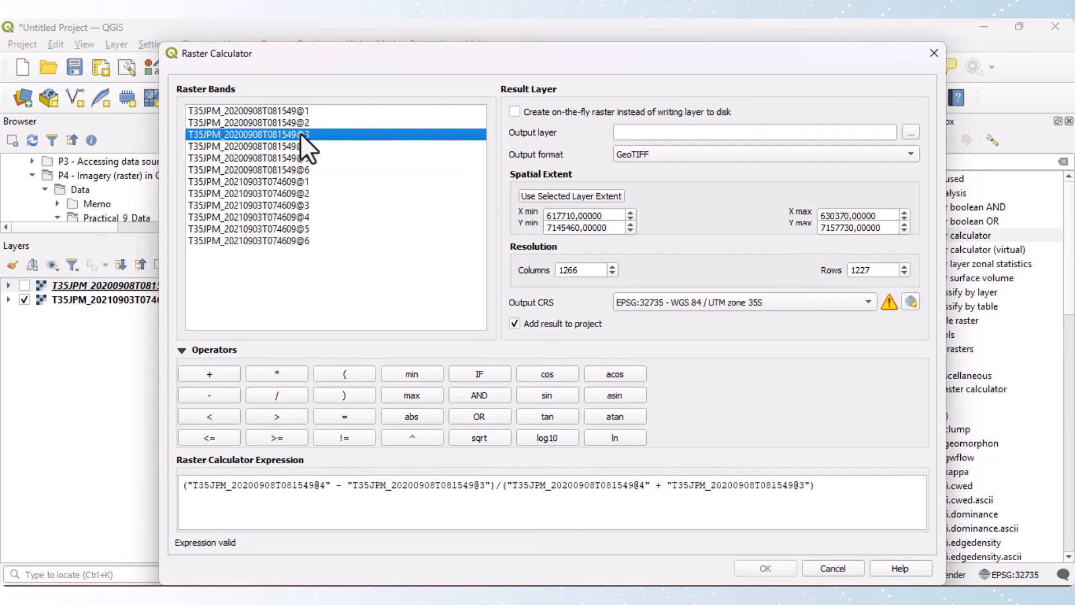
# - Run the calculation as an on-the-fly raster using the selected layer's extent and the project CRS EPSG:32735
pyautogui.click(515, 111)
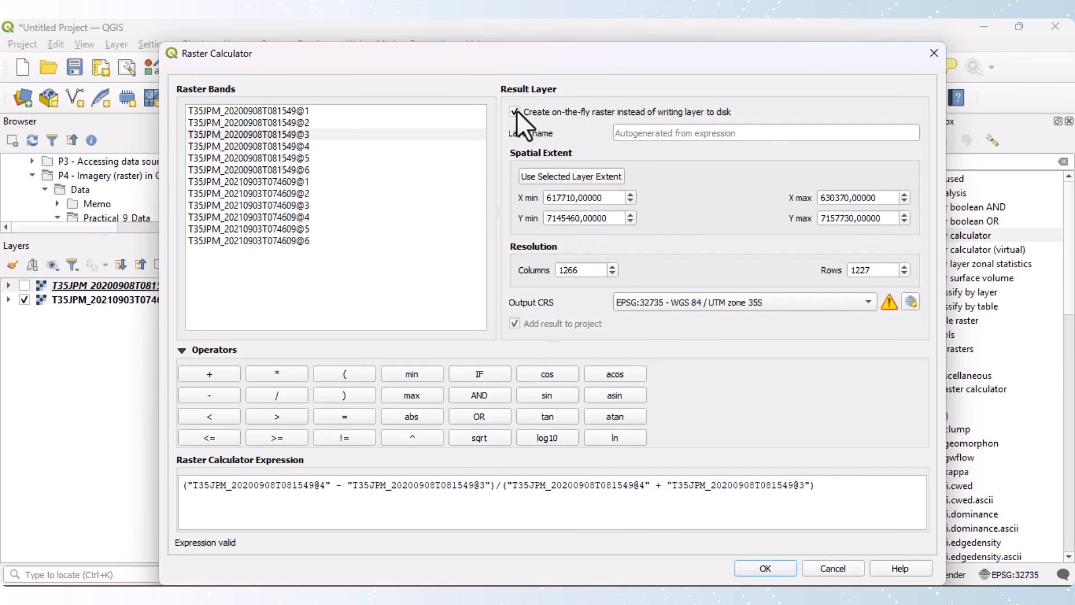
pyautogui.click(605, 175)
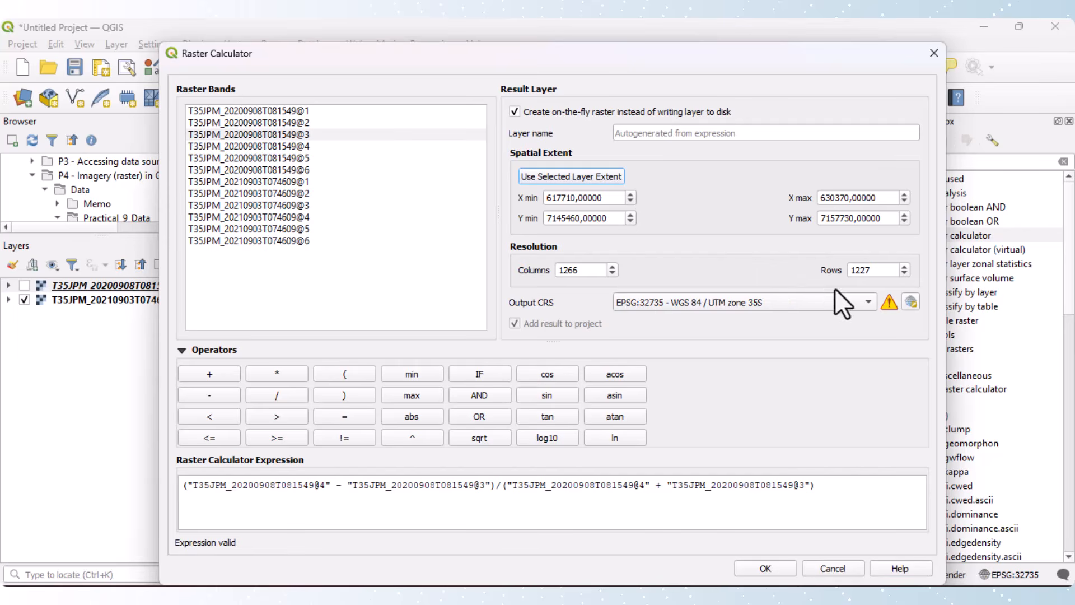
pyautogui.click(848, 299)
pyautogui.click(819, 318)
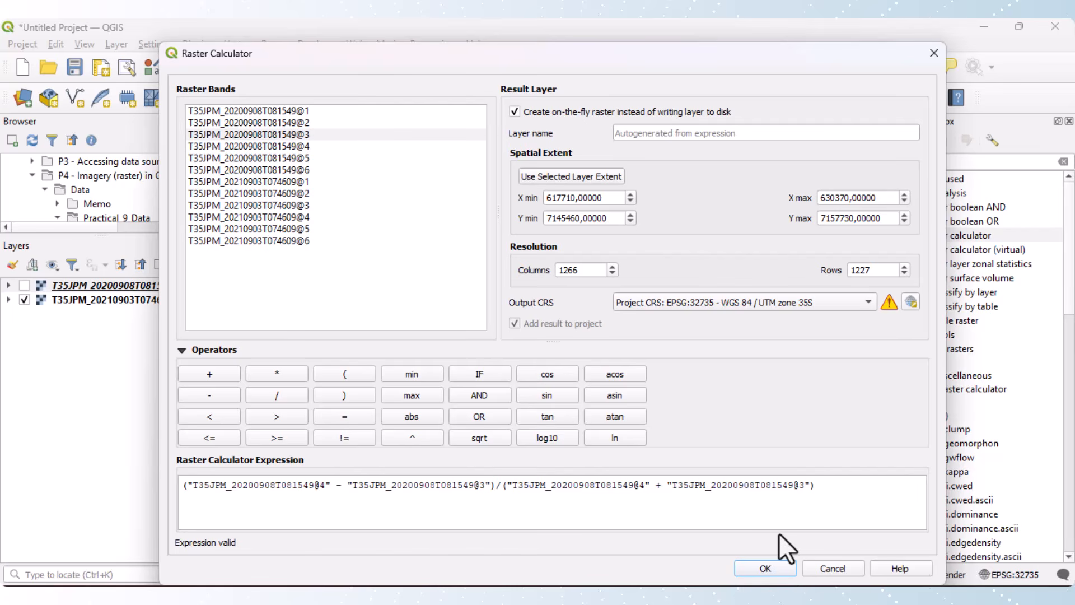
pyautogui.click(775, 573)
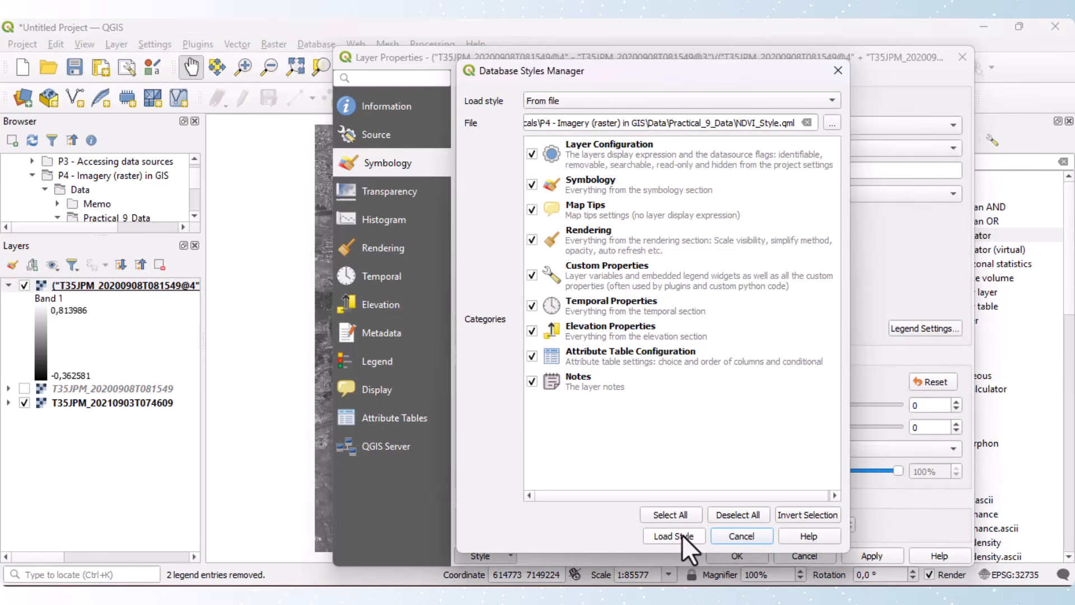
# - Load NDVI_Style.qml with all style categories onto the calculated raster, review its class labels and apply the symbology
pyautogui.click(682, 536)
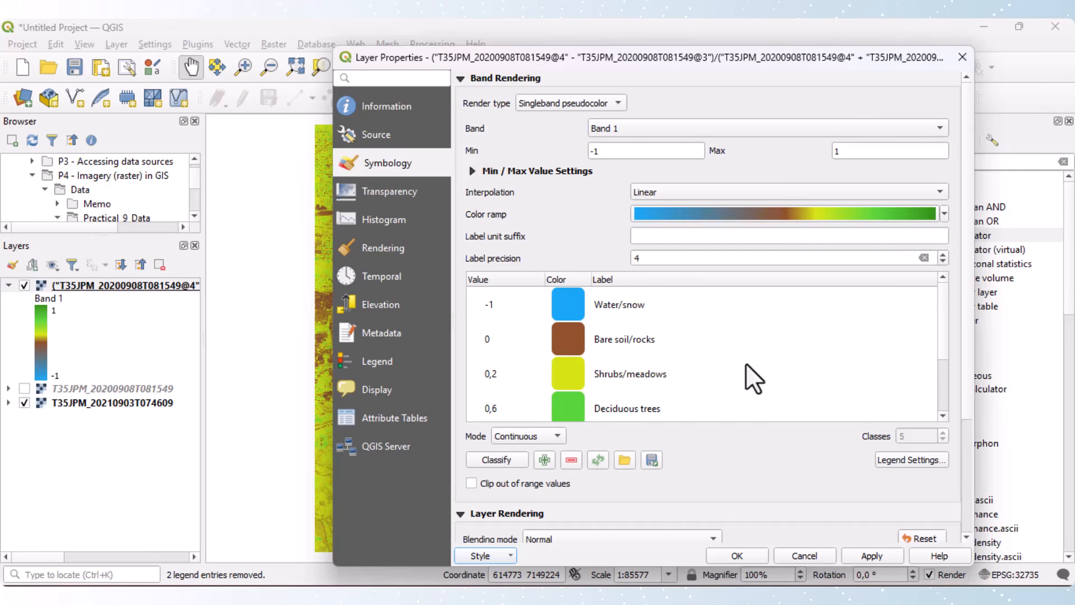
pyautogui.click(941, 415)
pyautogui.click(941, 416)
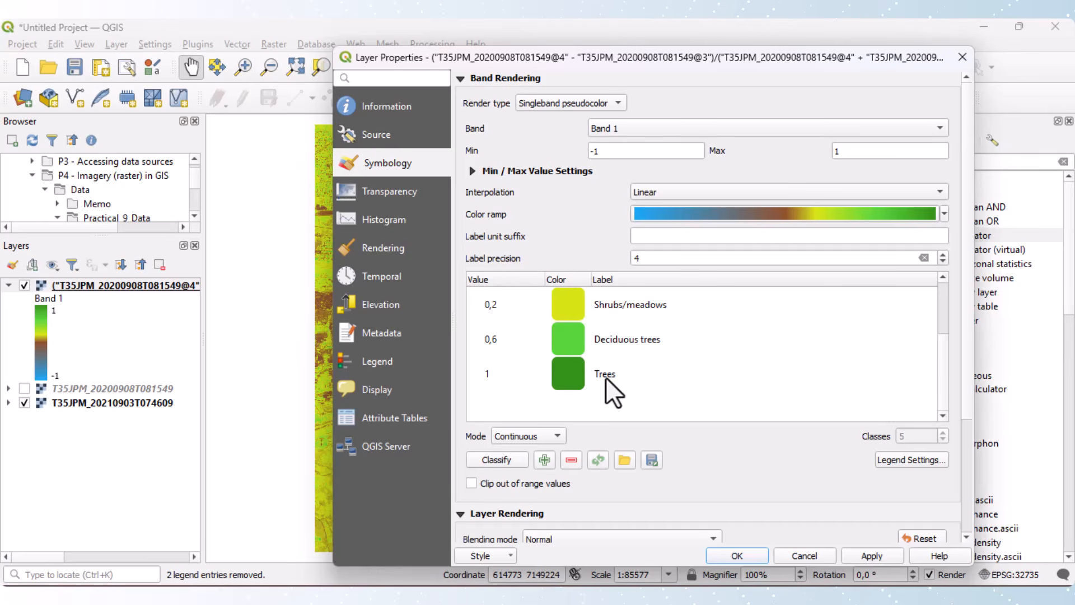
pyautogui.click(746, 558)
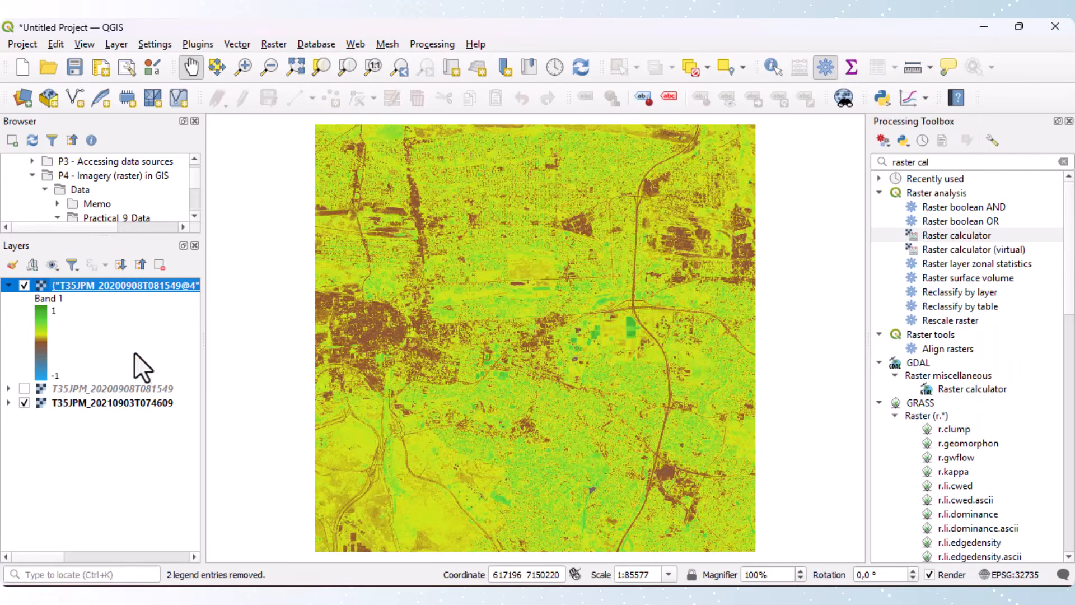
# - Hide the T35JPM_20210903T074609 image and the calculated NDVI layer, and show the T35JPM_20200908T081549 image
pyautogui.click(23, 403)
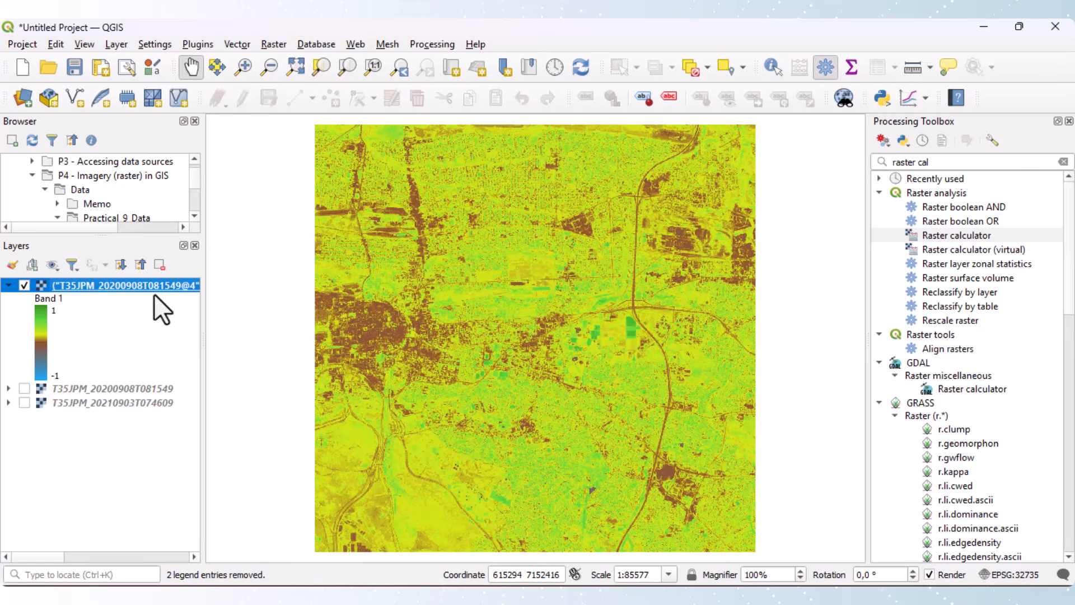
pyautogui.click(24, 388)
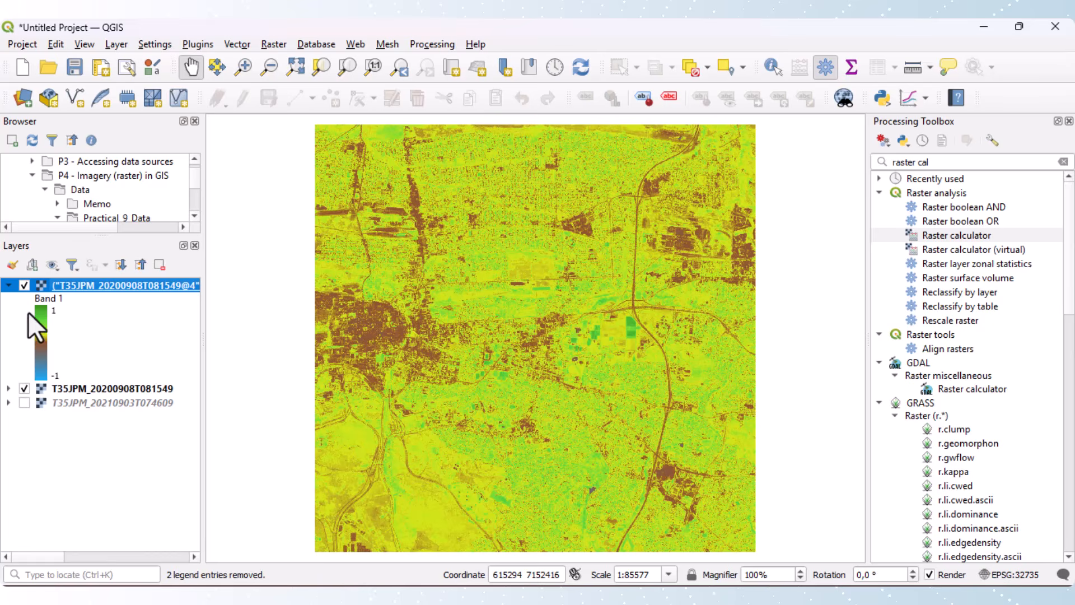
pyautogui.click(23, 286)
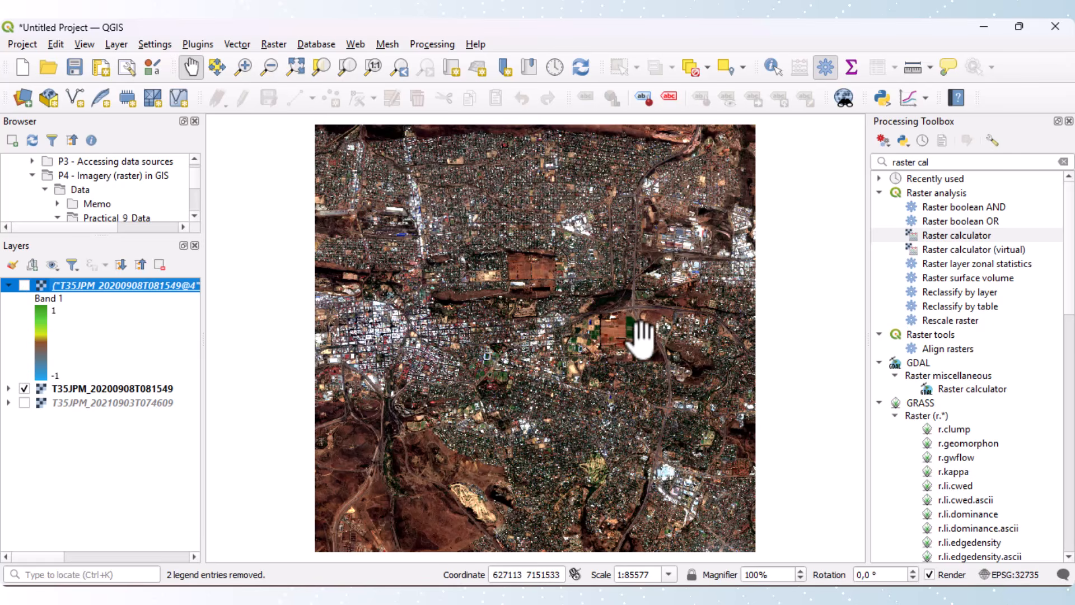
# - Compare the NDVI layer with the 2020 image around the green fields beside the highway interchange by toggling the NDVI layer's visibility
pyautogui.scroll(4, 628, 334)
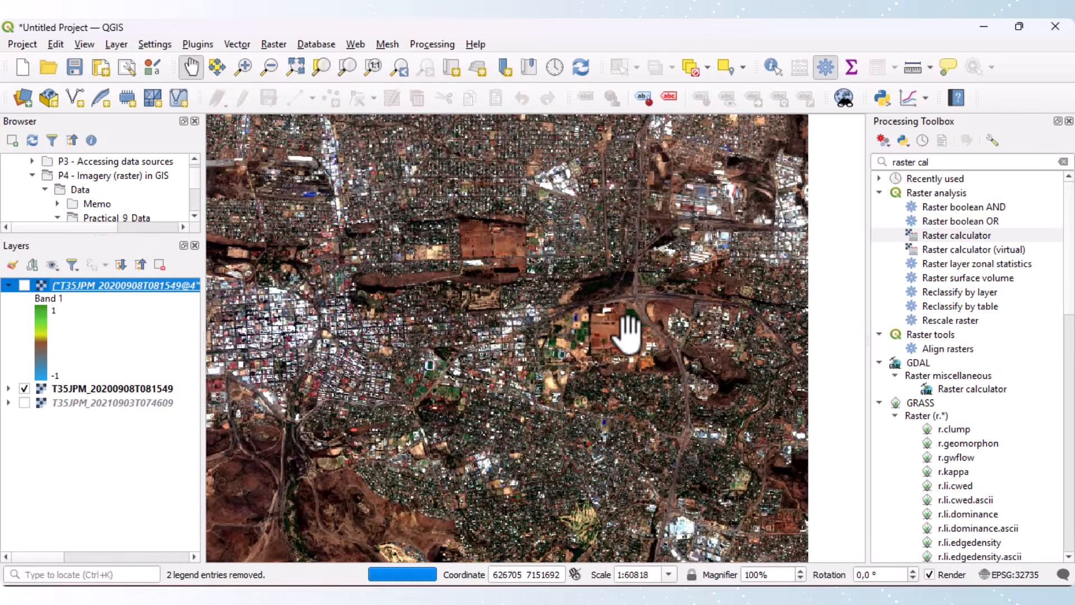
pyautogui.scroll(4, 629, 334)
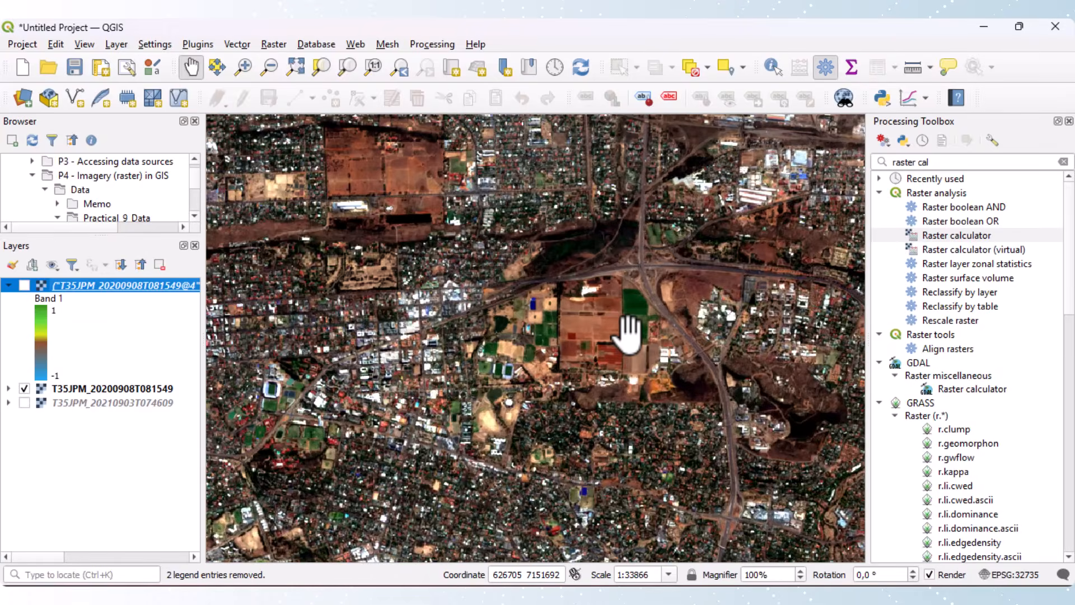
pyautogui.scroll(1, 628, 334)
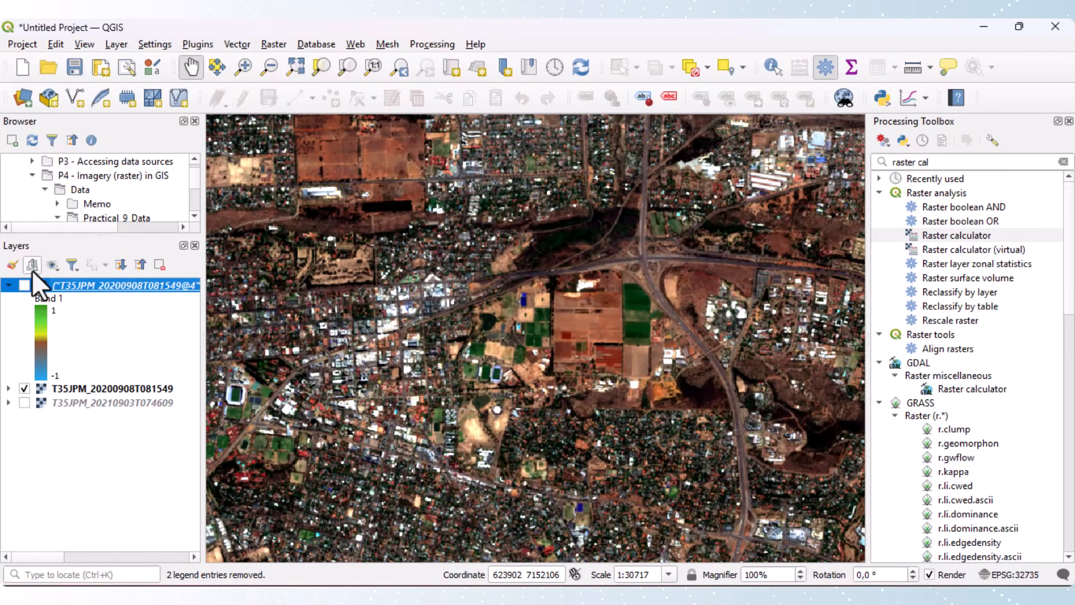
pyautogui.click(23, 286)
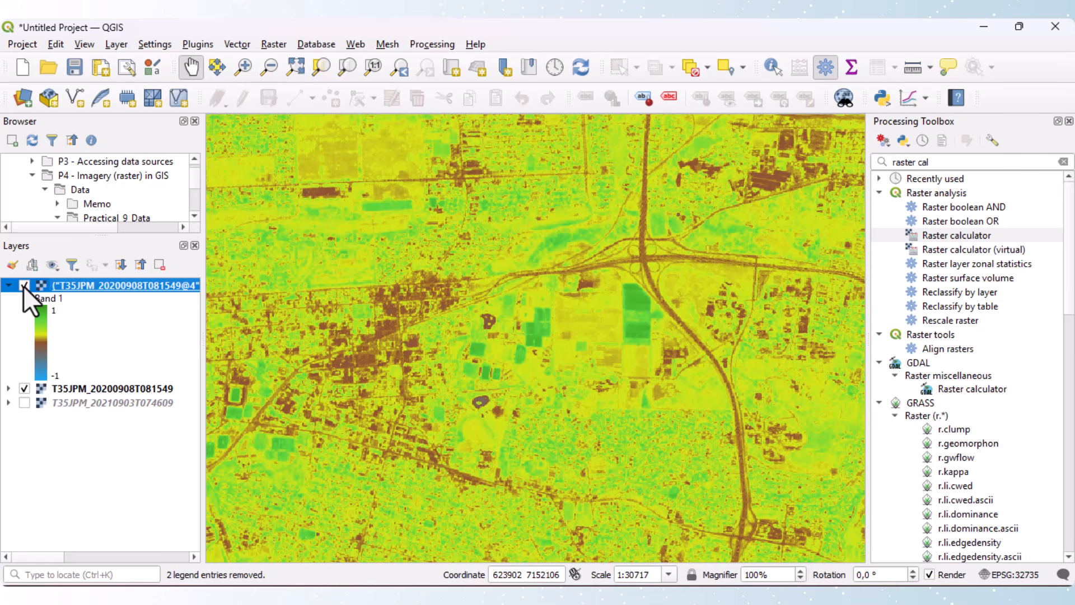
pyautogui.click(23, 286)
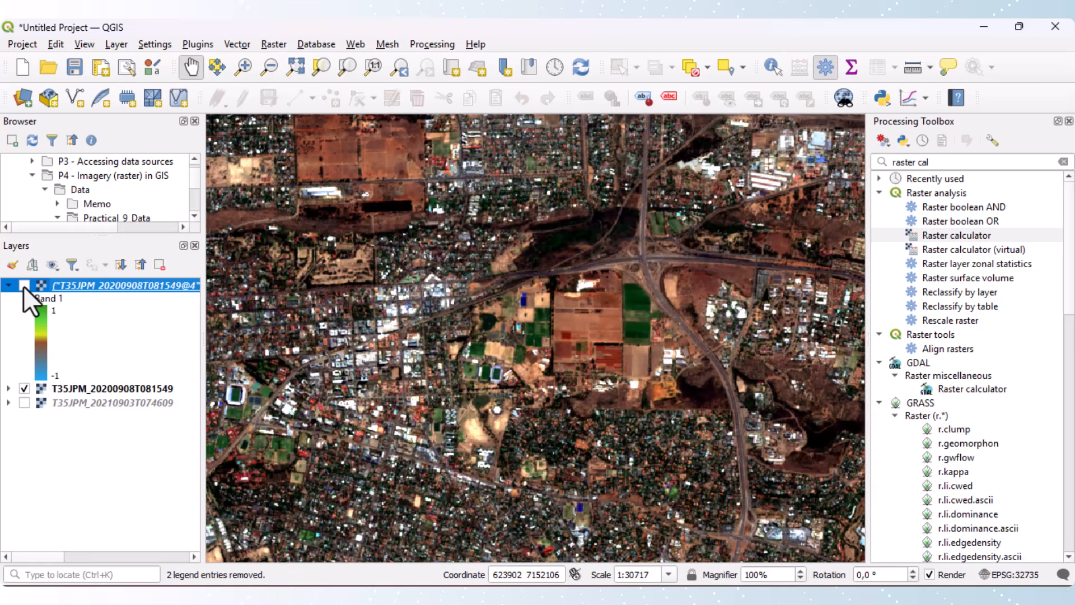
pyautogui.click(23, 286)
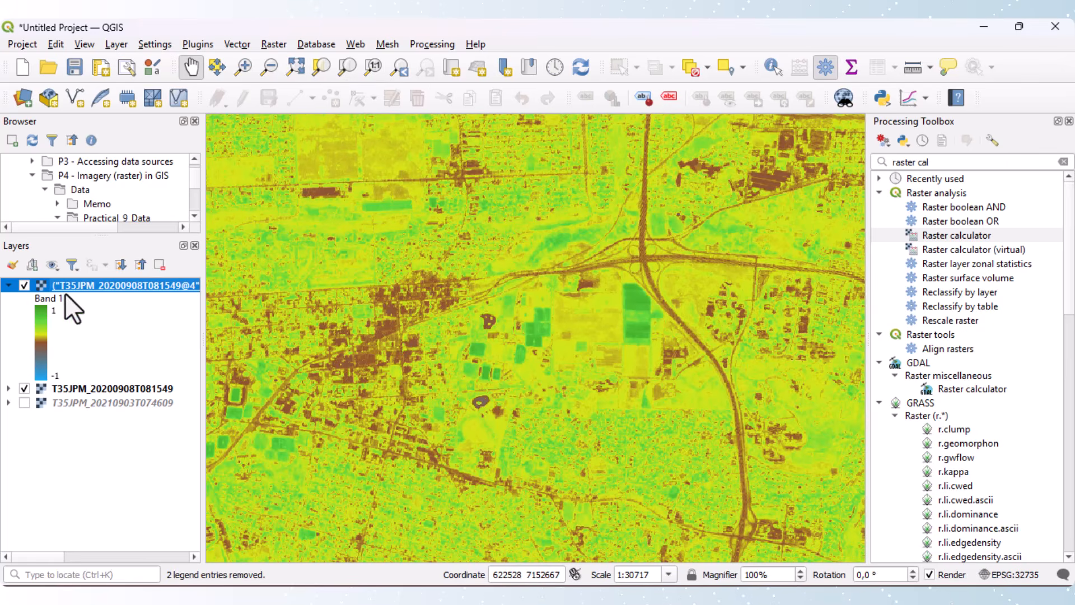
pyautogui.click(25, 285)
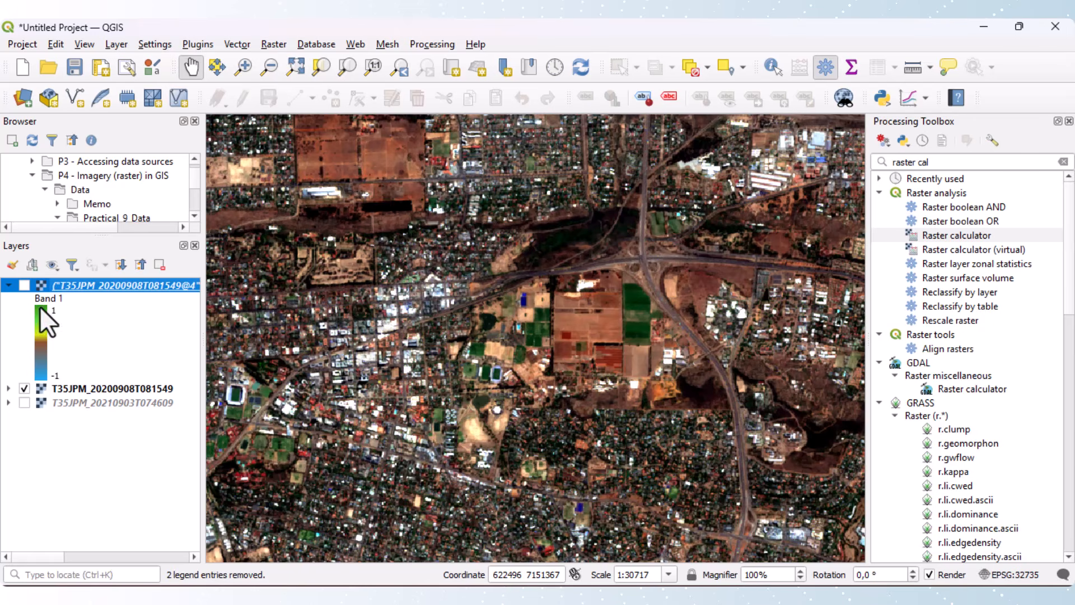
pyautogui.click(24, 286)
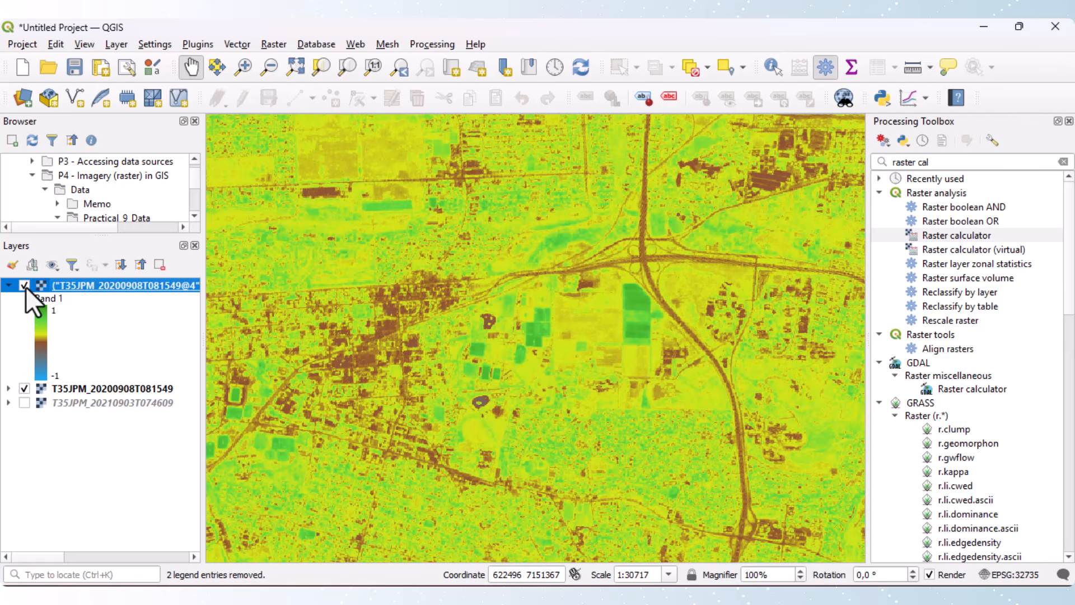